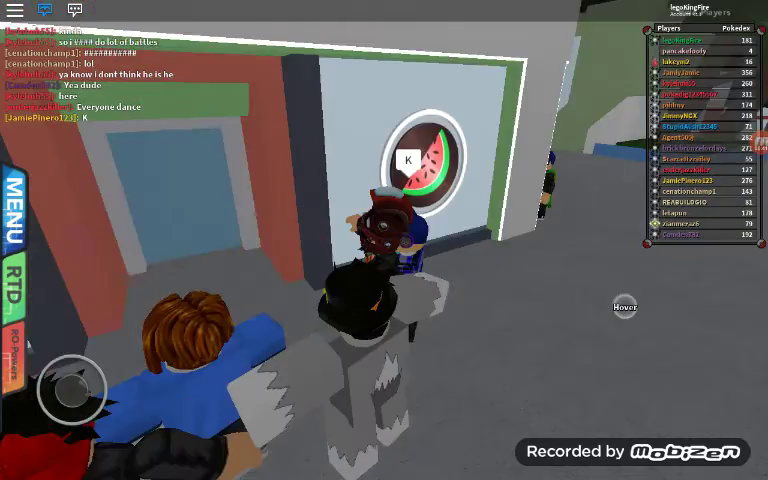
Step: Rotate the camera around the street and back toward the watermelon-sign building
mouse_move(500, 250)
mouse_down()
mouse_move(250, 250)
mouse_move(500, 250)
mouse_up()
drag(400, 250, 500, 250)
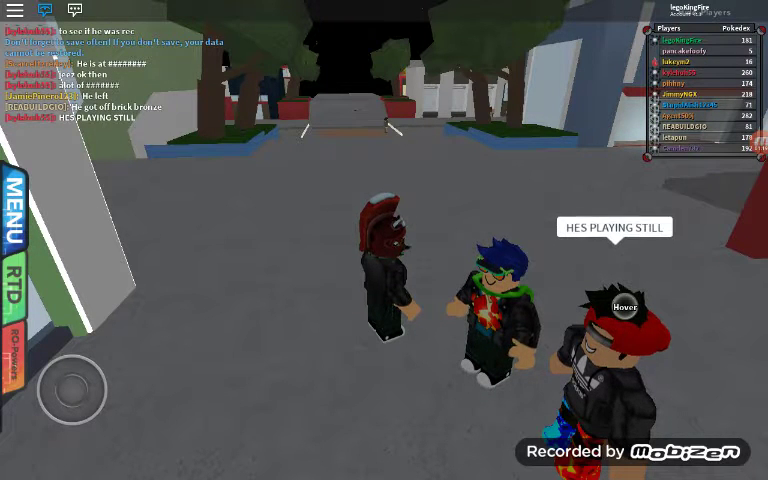
Step: Save the game progress from the side MENU, then use chat and open the Roblox menu
click(14, 210)
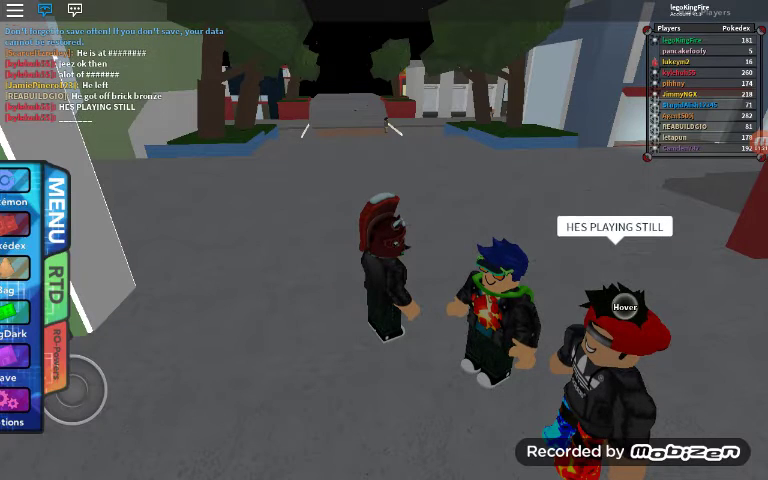
click(37, 362)
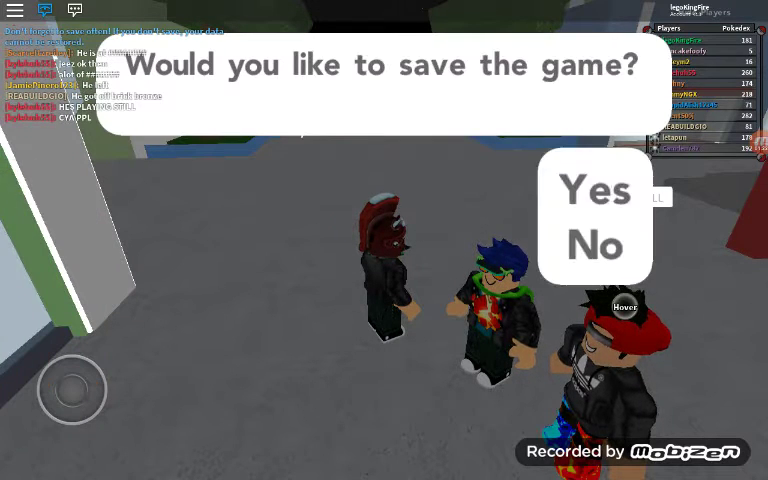
click(595, 190)
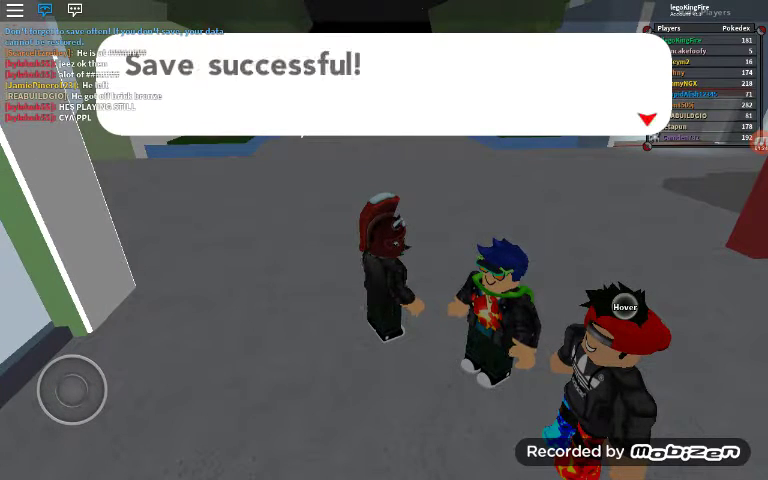
click(115, 138)
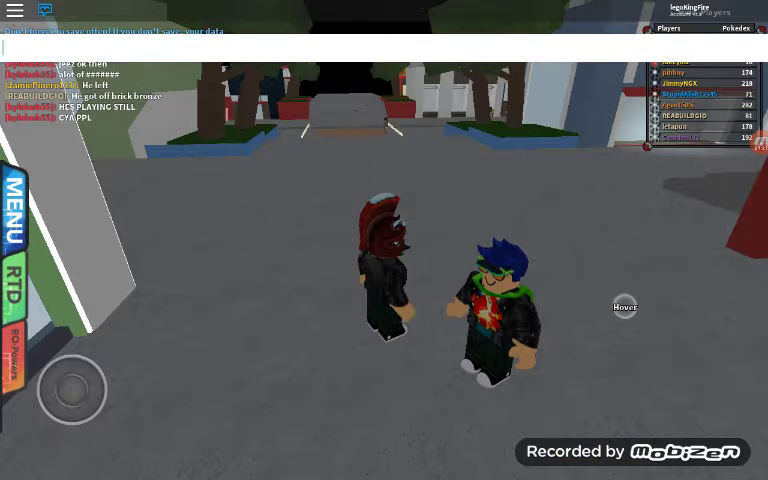
click(15, 10)
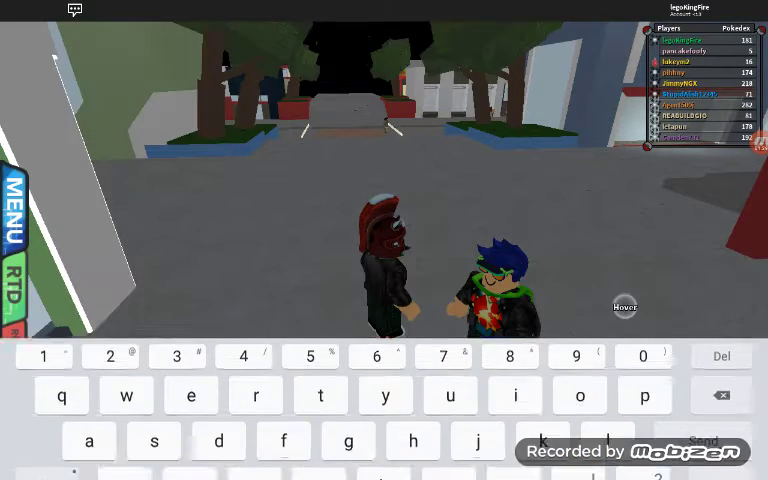
Step: Choose Leave Game and confirm in the 'Are you sure you want to leave?' dialog
click(383, 443)
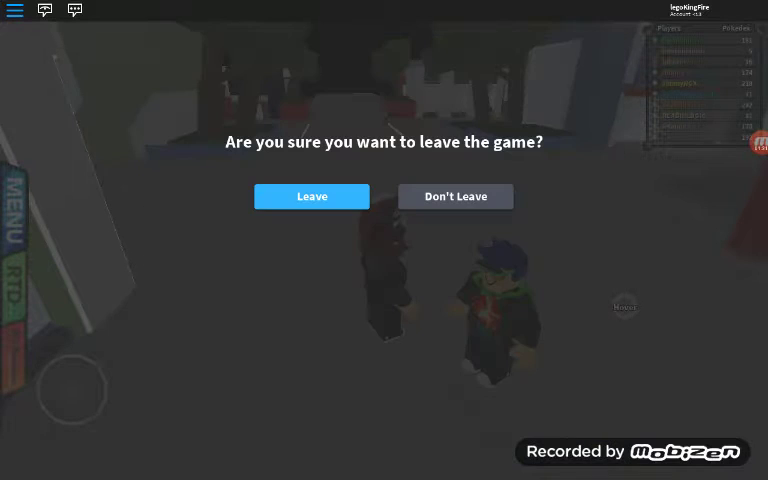
click(312, 196)
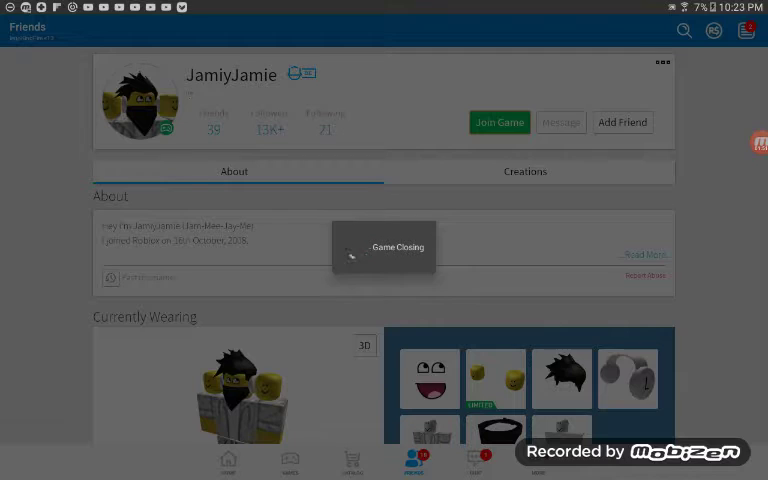
scroll(384, 250, down, 1)
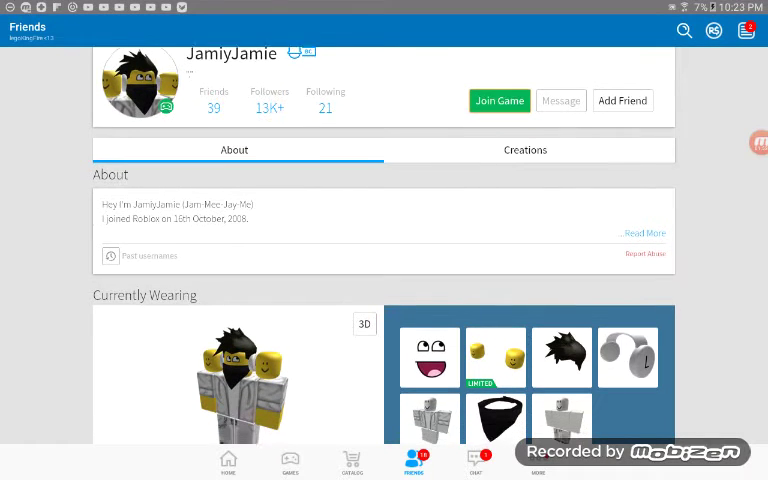
scroll(384, 250, down, 5)
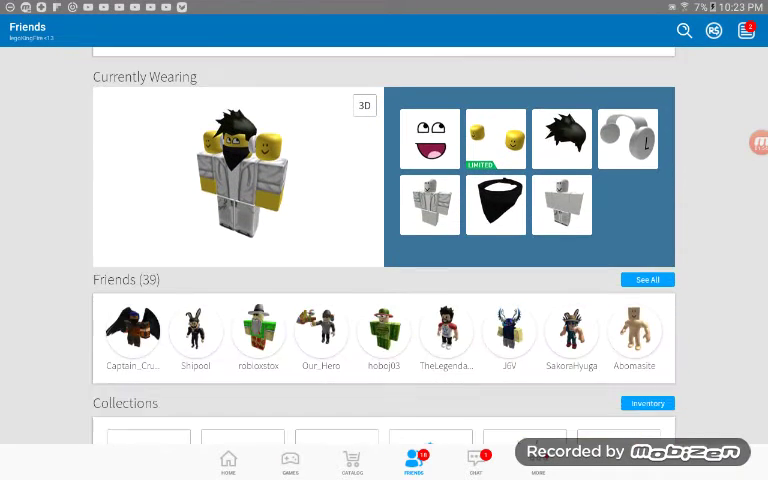
scroll(384, 250, down, 2)
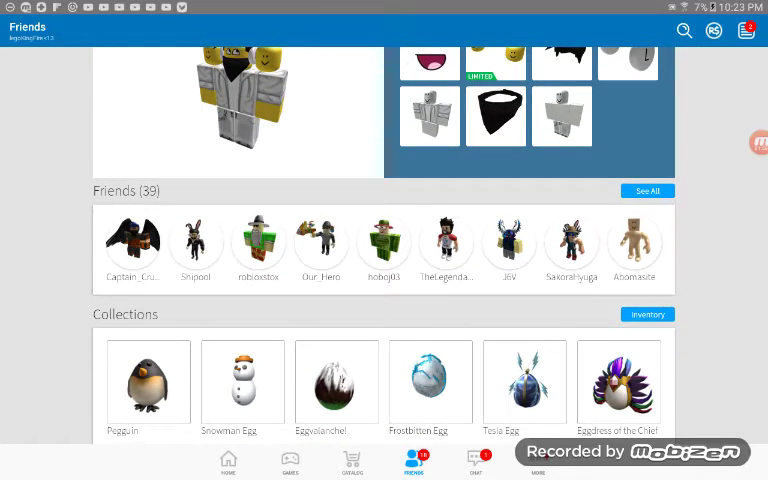
scroll(384, 250, up, 7)
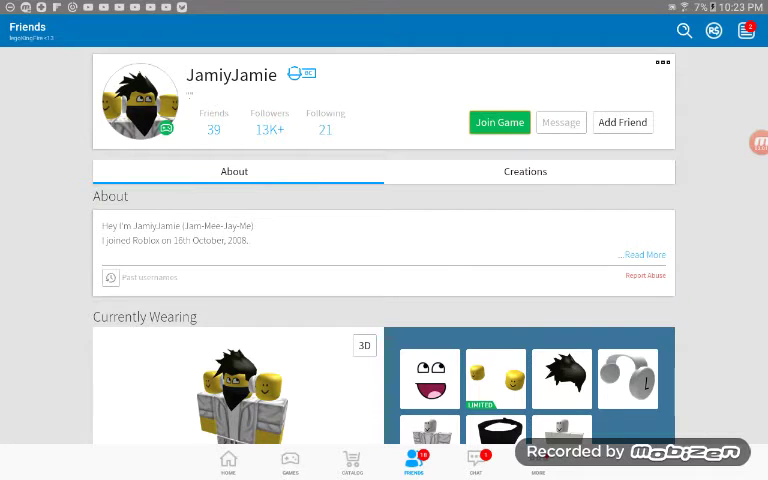
scroll(384, 300, down, 2)
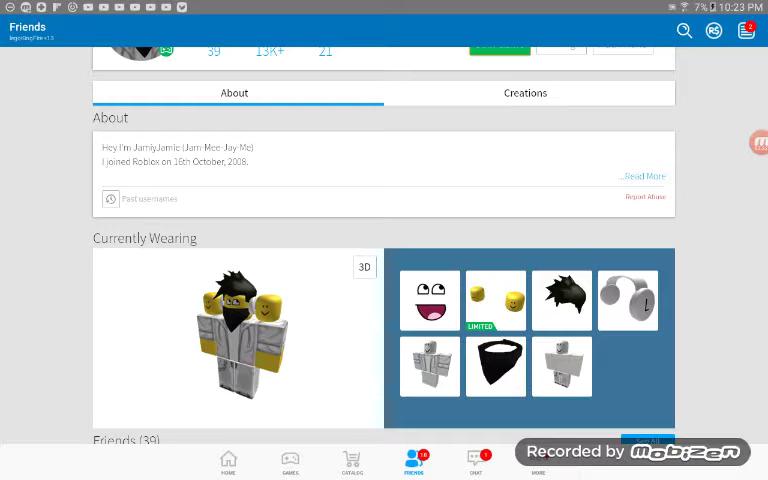
scroll(384, 250, up, 2)
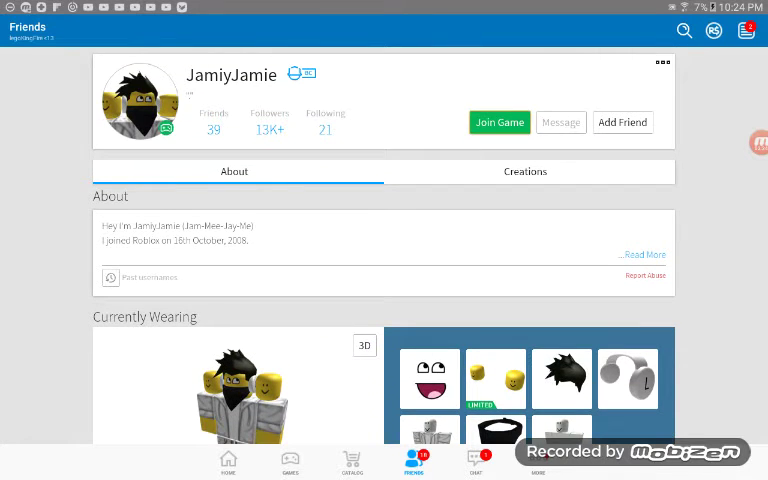
scroll(384, 250, down, 5)
scroll(384, 250, down, 3)
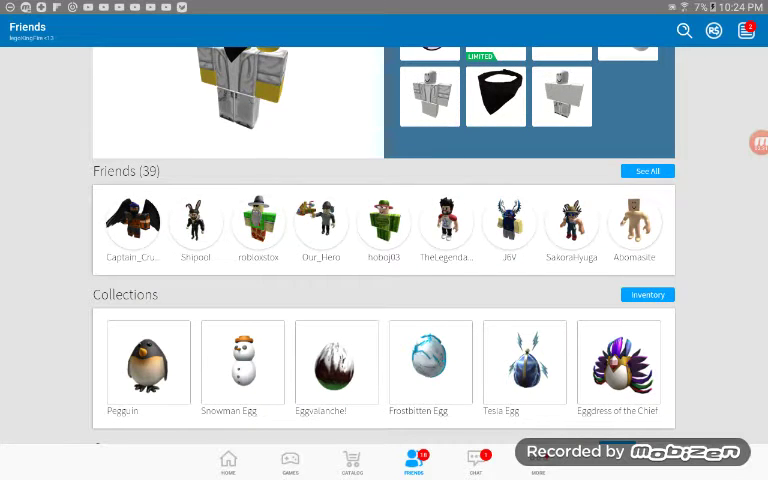
scroll(384, 250, up, 3)
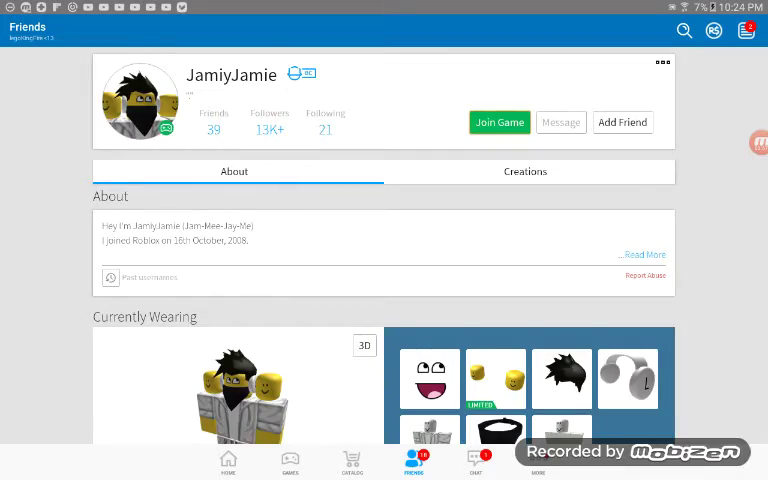
scroll(384, 250, down, 5)
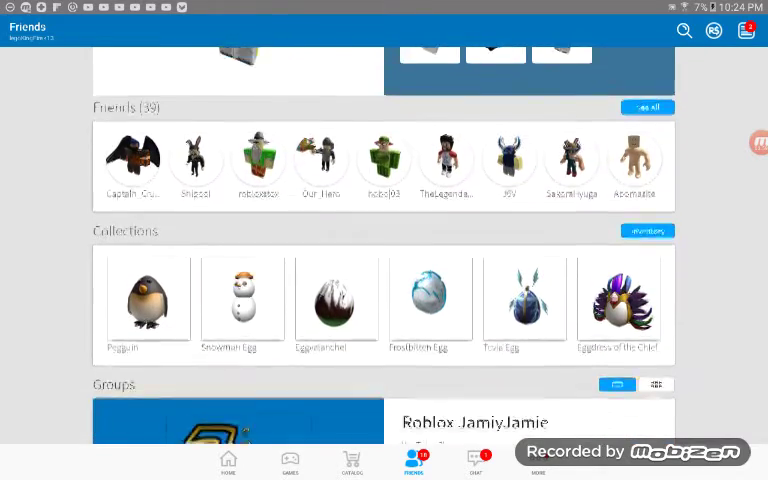
scroll(384, 250, up, 5)
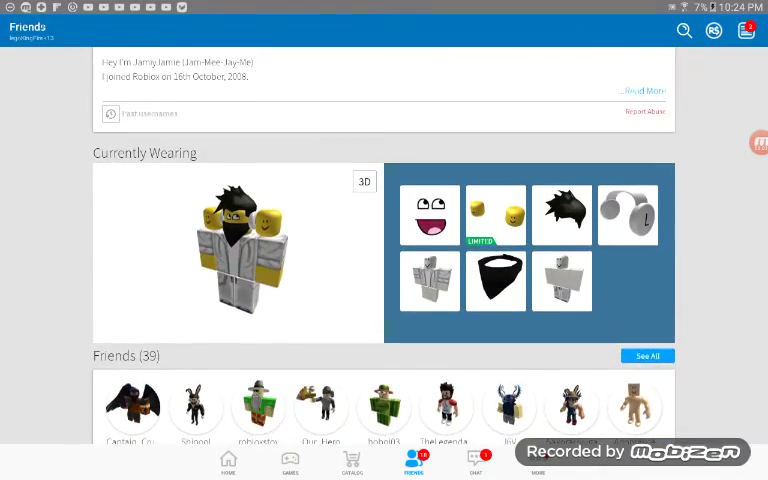
scroll(384, 250, down, 1)
scroll(384, 250, up, 2)
scroll(384, 250, down, 2)
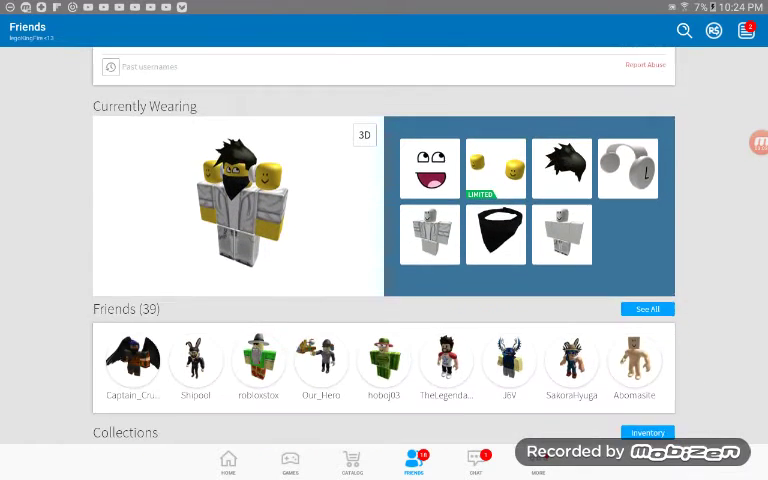
scroll(384, 250, down, 2)
Step: Go from JamiyJamie's profile to the Games page, then to the Home page
click(290, 462)
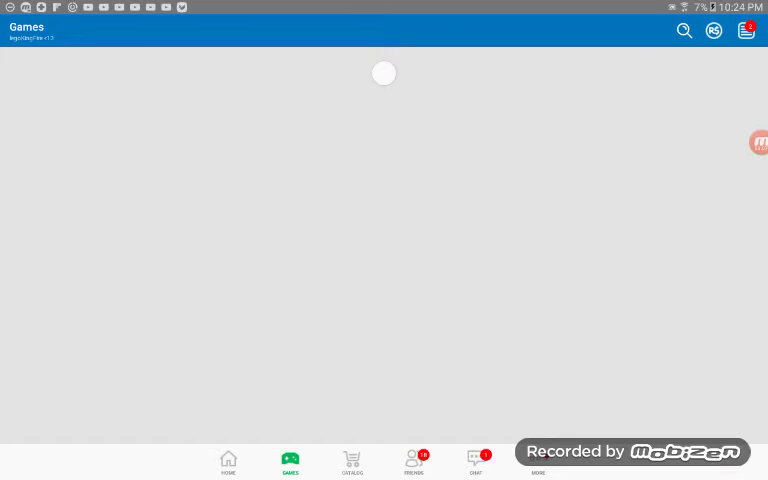
click(228, 461)
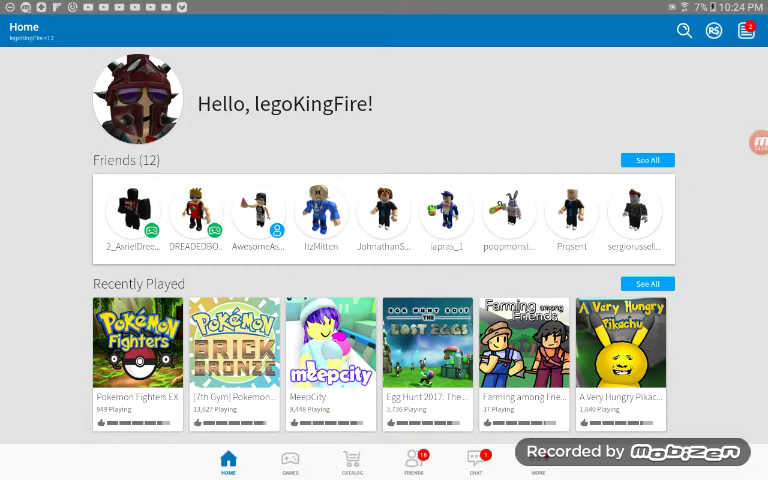
Step: Pull down to refresh the legoKingFire Home page, then tap an item at its top right
drag(384, 120, 384, 250)
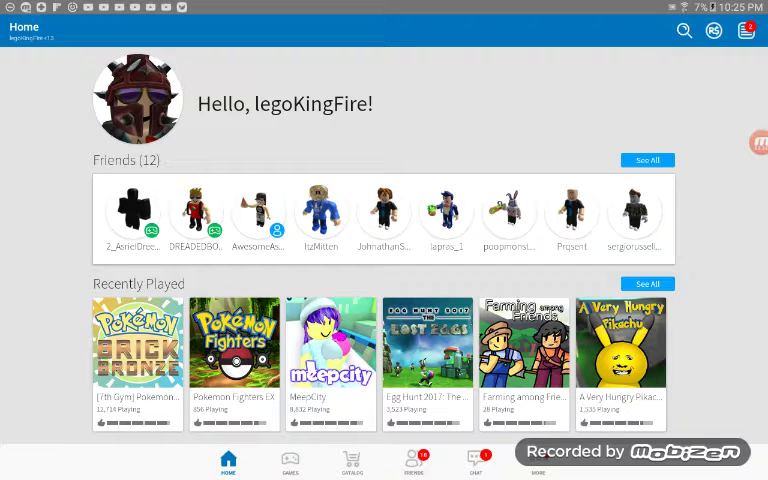
click(759, 142)
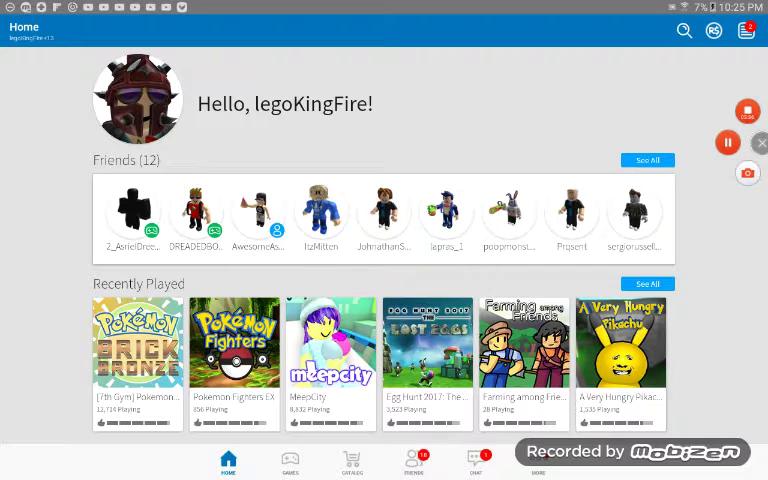